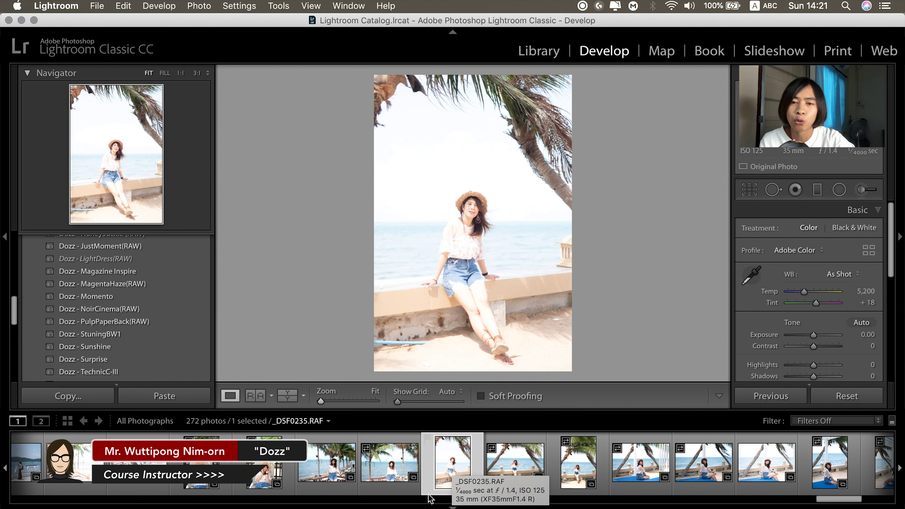
# Check the woman's face at 1:1, then apply the Dozz - LightDress(RAW) preset.
pyautogui.click(469, 220)
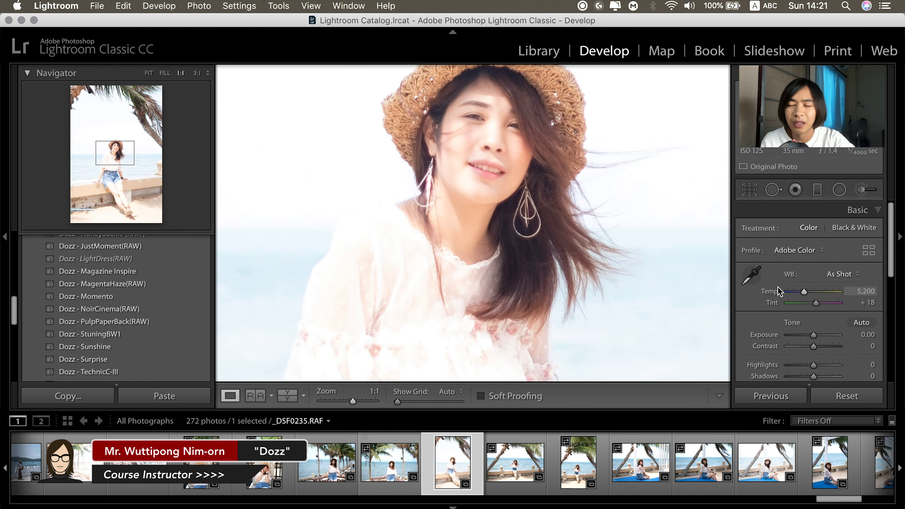
pyautogui.click(541, 246)
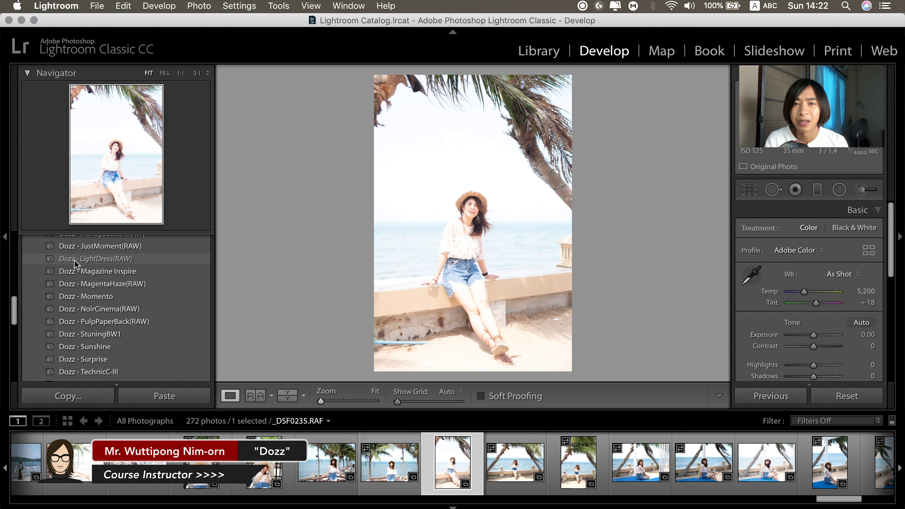
pyautogui.click(75, 261)
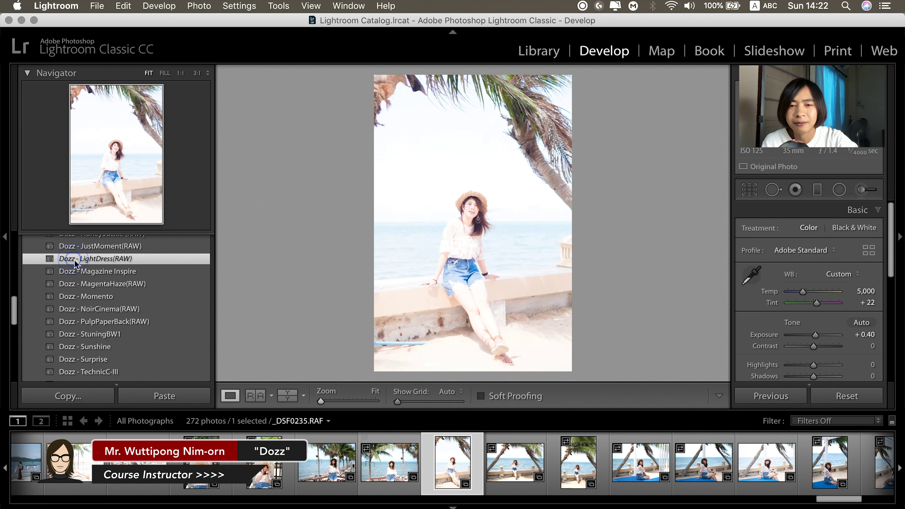
# Inspect the preset at 1:1 over face and lace top, and lower Exposure to −0.10.
pyautogui.click(454, 219)
pyautogui.moveTo(454, 219); pyautogui.dragTo(463, 302)
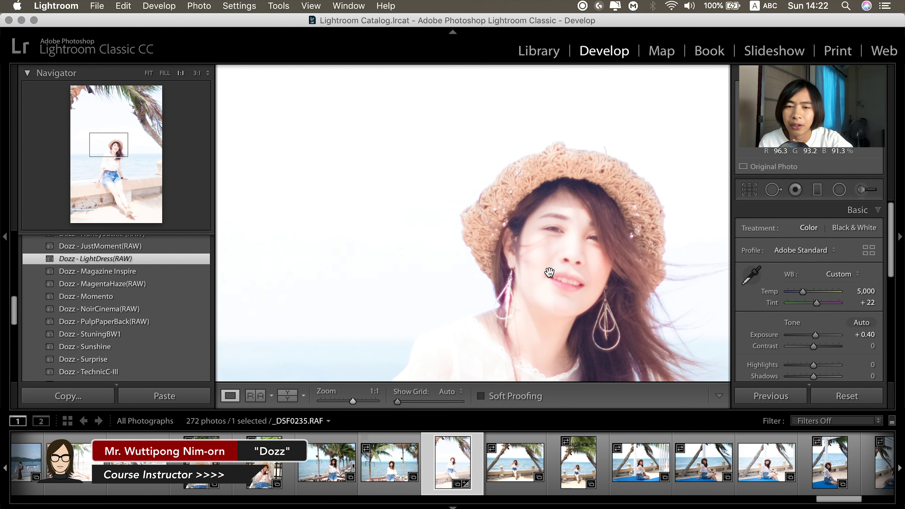
pyautogui.moveTo(549, 273); pyautogui.dragTo(324, 81)
pyautogui.moveTo(360, 186)
pyautogui.mouseDown()
pyautogui.moveTo(635, 193)
pyautogui.moveTo(656, 281)
pyautogui.mouseUp()
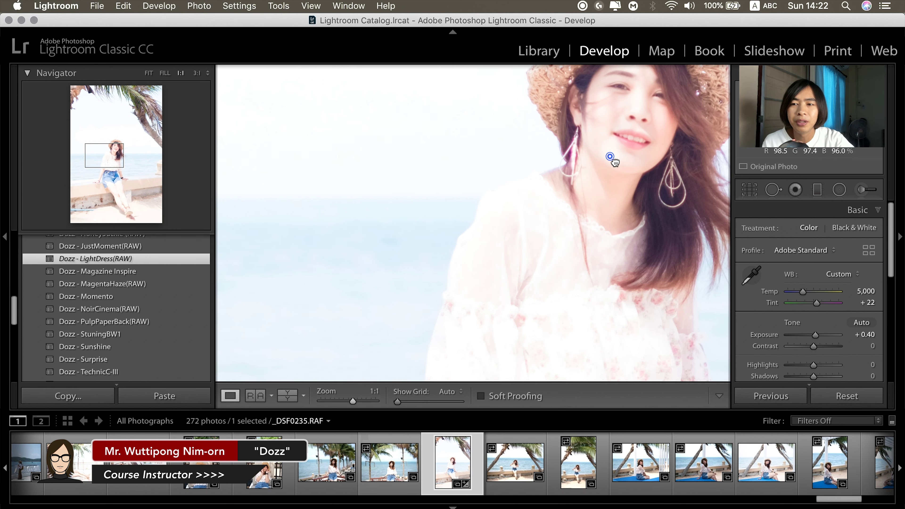
pyautogui.moveTo(610, 157); pyautogui.dragTo(602, 222)
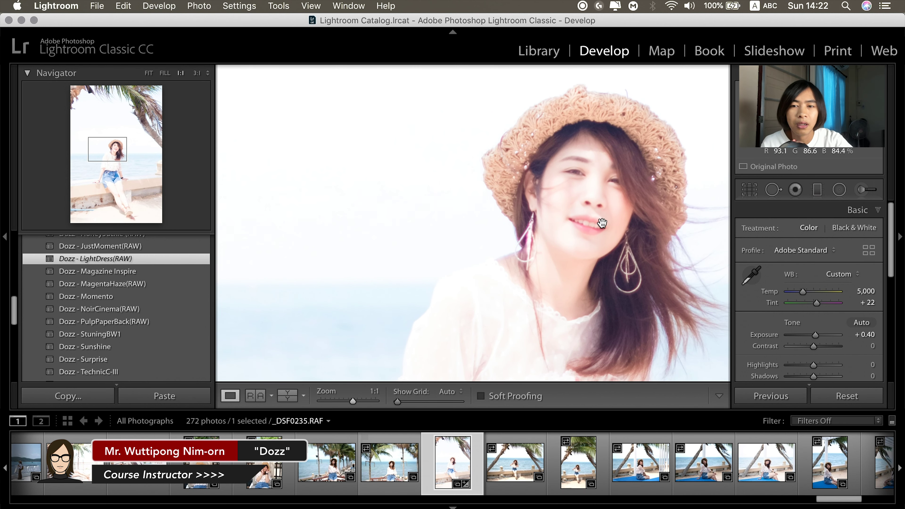
pyautogui.moveTo(815, 335); pyautogui.dragTo(813, 336)
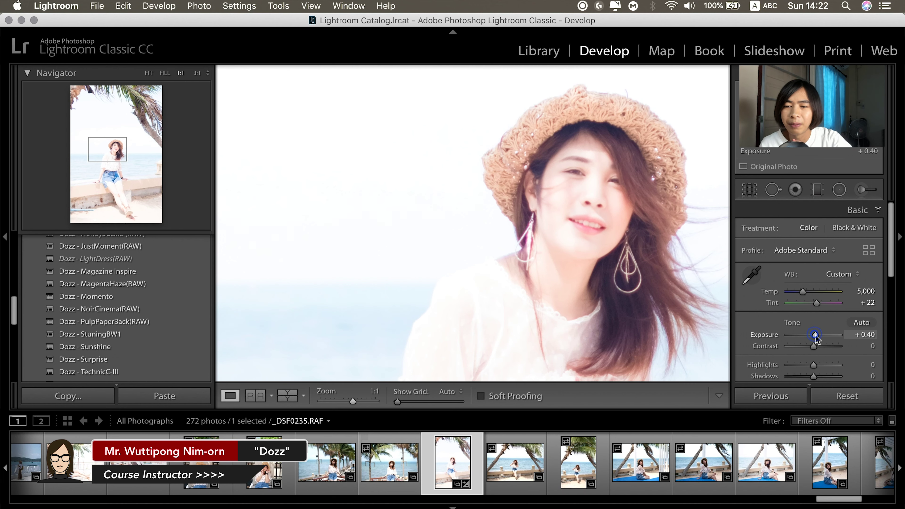
pyautogui.click(300, 282)
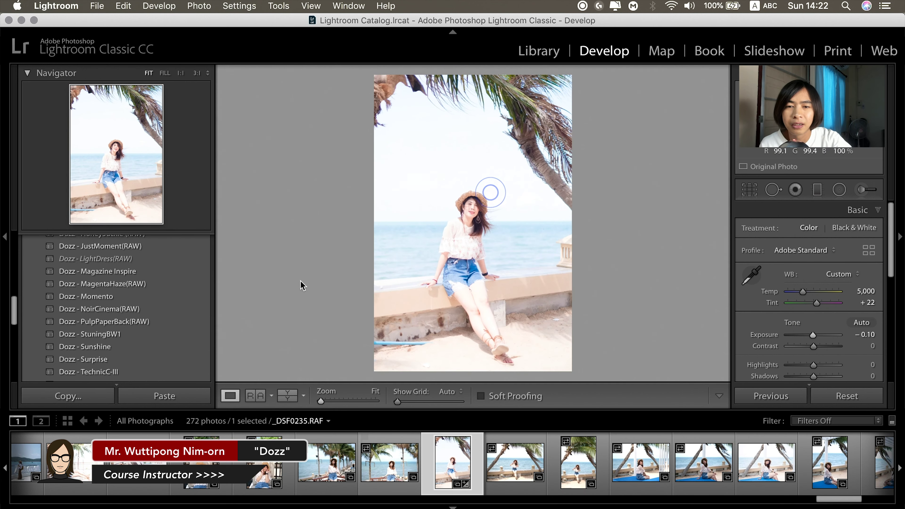
# Show a Left/Right before/after comparison and reset the portrait's edits to defaults.
pyautogui.click(285, 396)
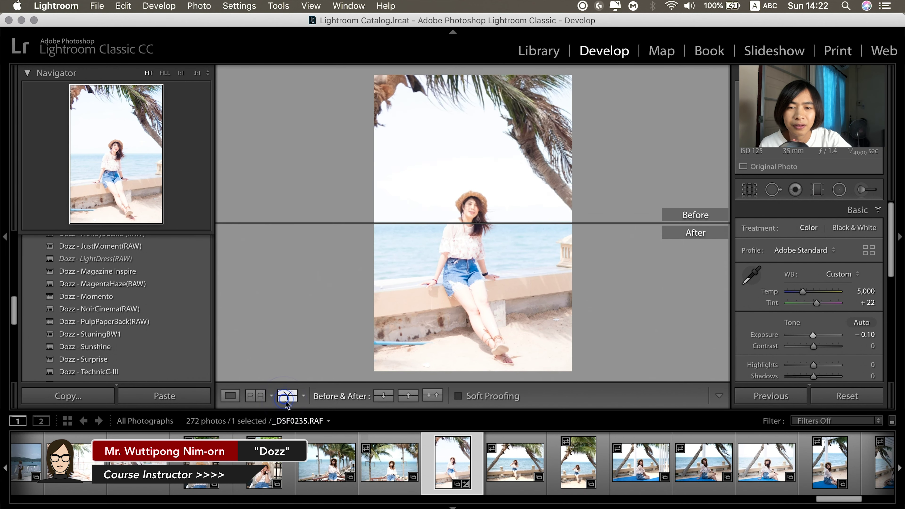
pyautogui.click(285, 396)
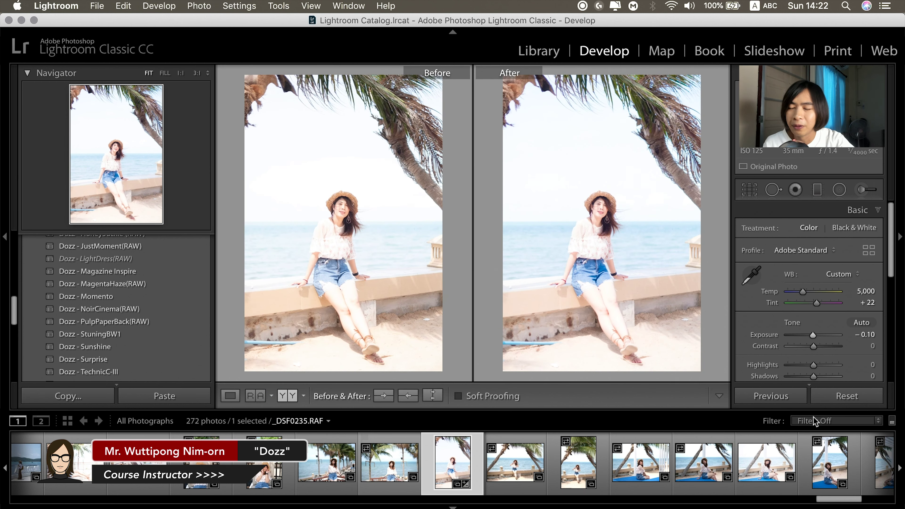
pyautogui.click(834, 396)
# Select the lounge-chair photo _DSF0217 from the filmstrip.
pyautogui.scroll(5, 402, 465)
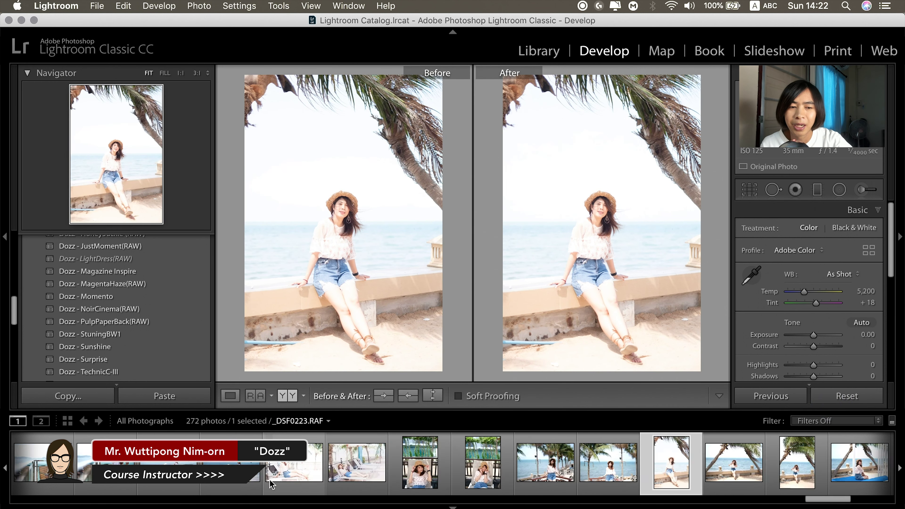
pyautogui.scroll(-2, 402, 465)
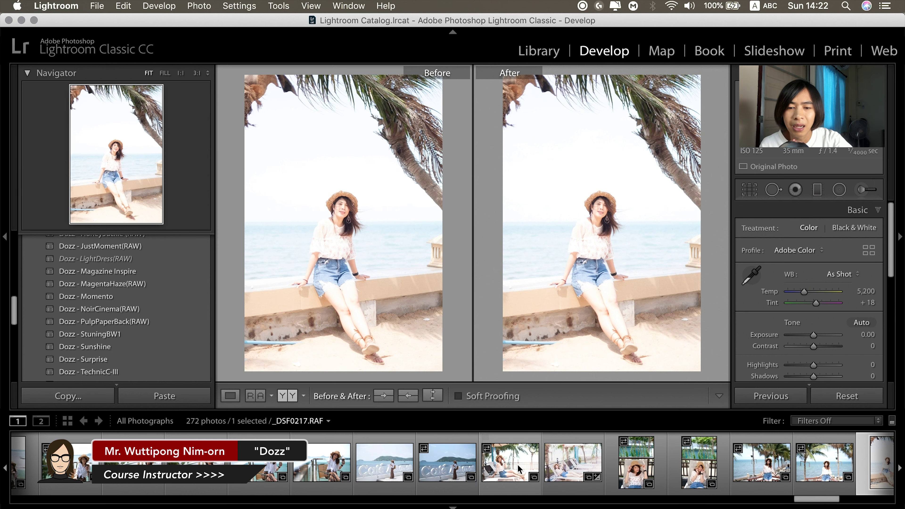
pyautogui.click(517, 469)
# Return to single Loupe view and apply the Dozz - LightDress(RAW) preset to _DSF0217.
pyautogui.click(232, 397)
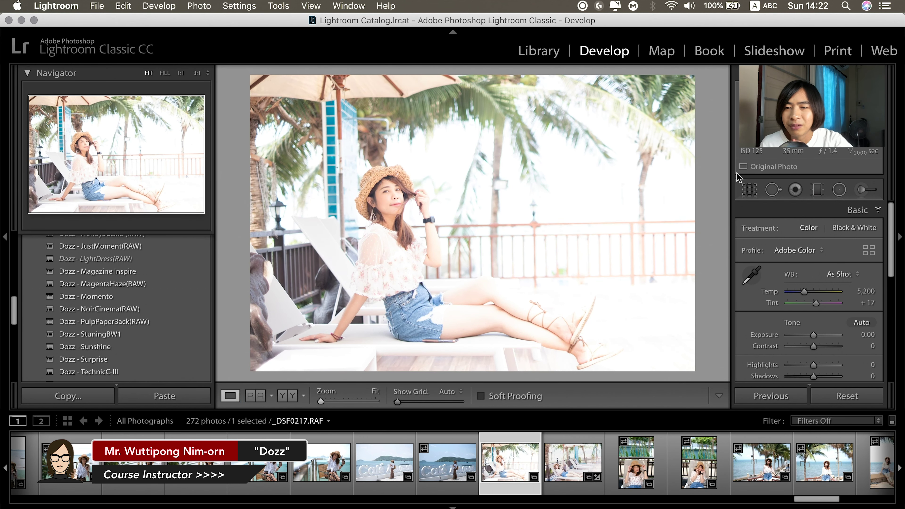
pyautogui.click(121, 259)
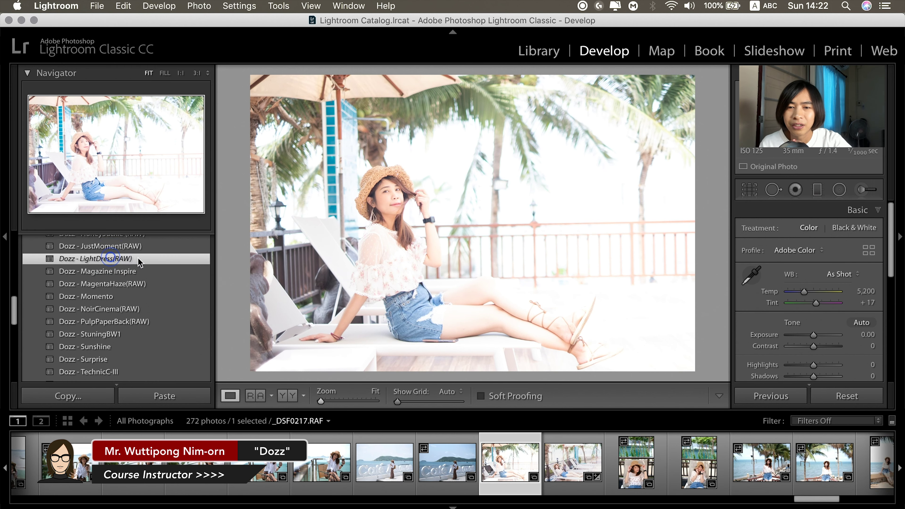
pyautogui.scroll(-3, 855, 249)
pyautogui.scroll(-8, 856, 249)
pyautogui.scroll(-4, 851, 239)
# Try black-point and midtone Tone Curve tweaks, then reset the curve to a straight line.
pyautogui.click(851, 235)
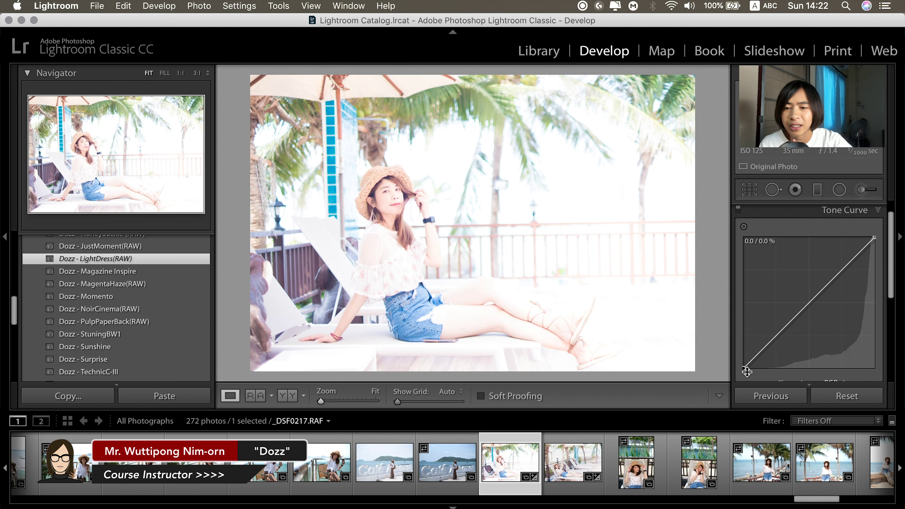
pyautogui.moveTo(743, 368); pyautogui.dragTo(766, 368)
pyautogui.moveTo(812, 312); pyautogui.dragTo(822, 324)
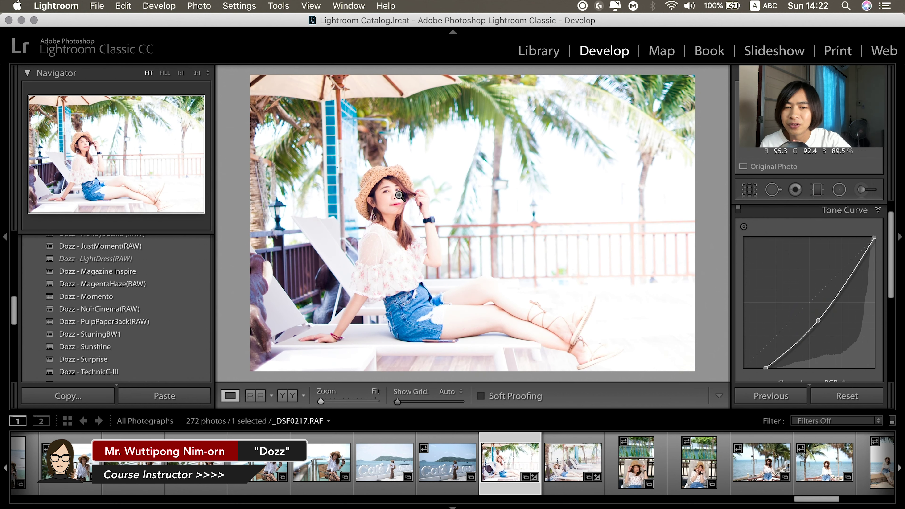
pyautogui.click(853, 403)
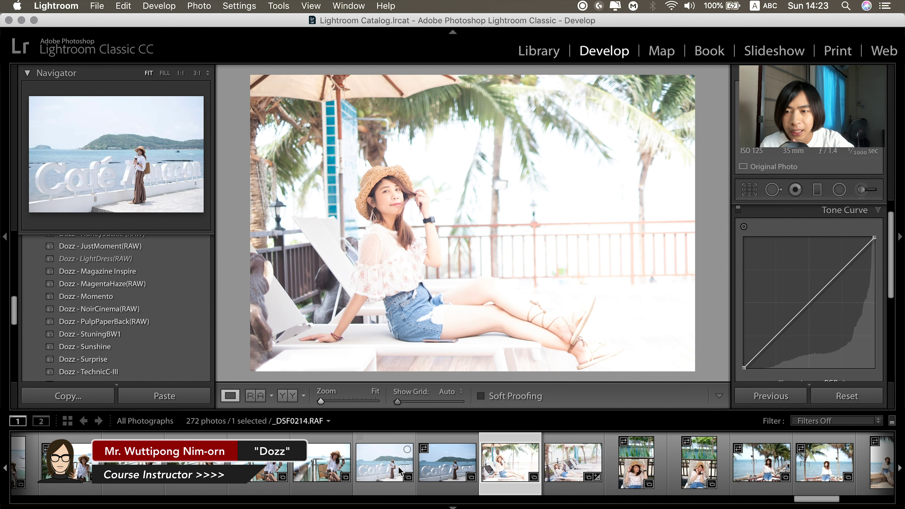
pyautogui.hscroll(-2, 401, 471)
pyautogui.hscroll(-3, 420, 472)
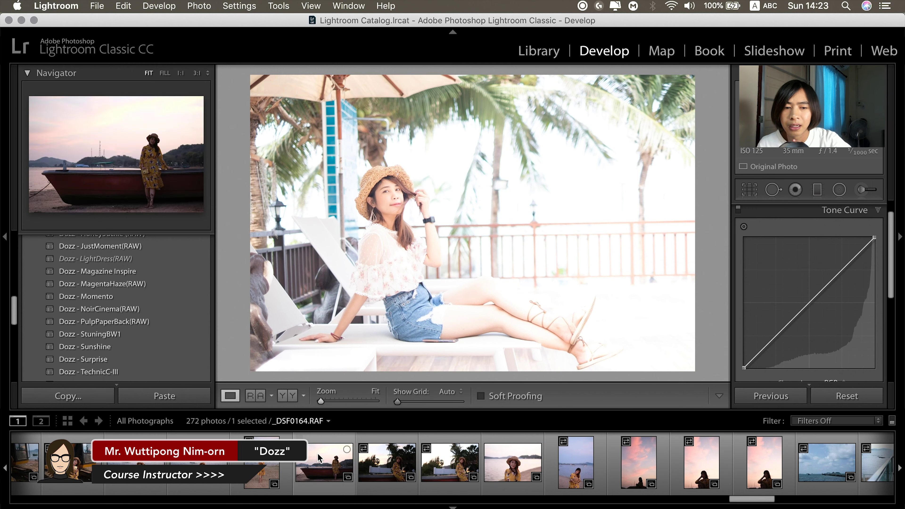
pyautogui.hscroll(-3, 318, 459)
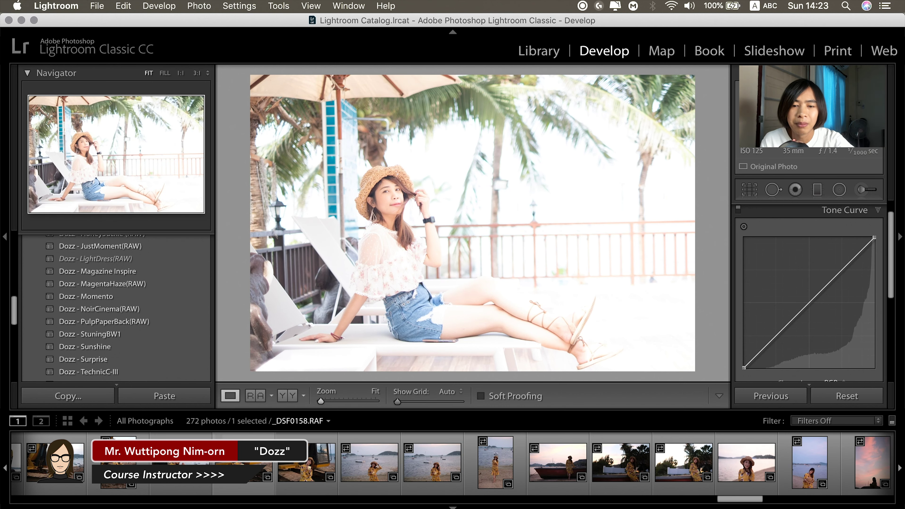
# Crop _DSF0161 with locked aspect tightly around the woman and apply Dozz - LightDress(RAW).
pyautogui.click(370, 463)
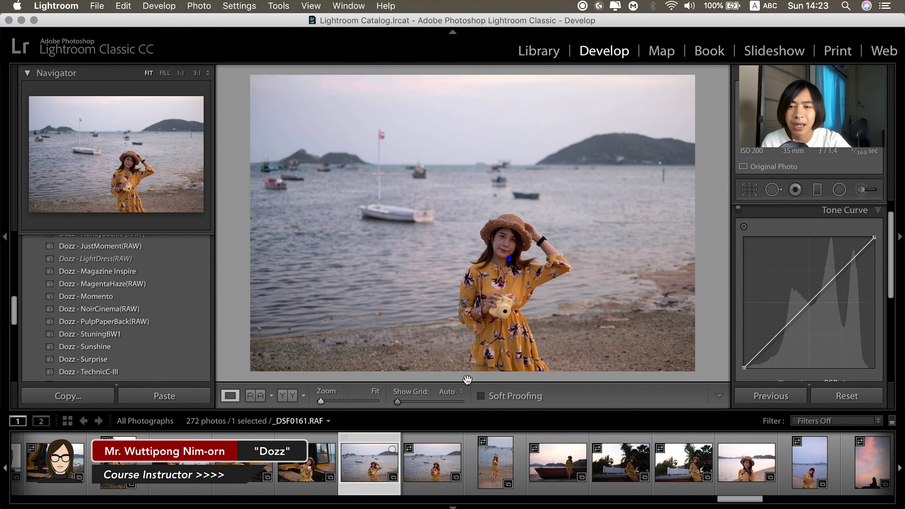
pyautogui.click(745, 189)
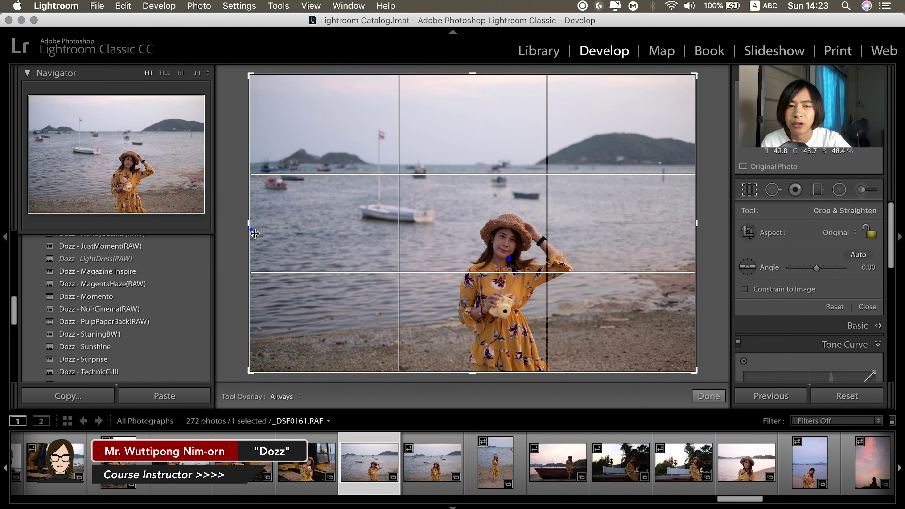
pyautogui.moveTo(255, 233); pyautogui.dragTo(362, 233)
pyautogui.click(871, 232)
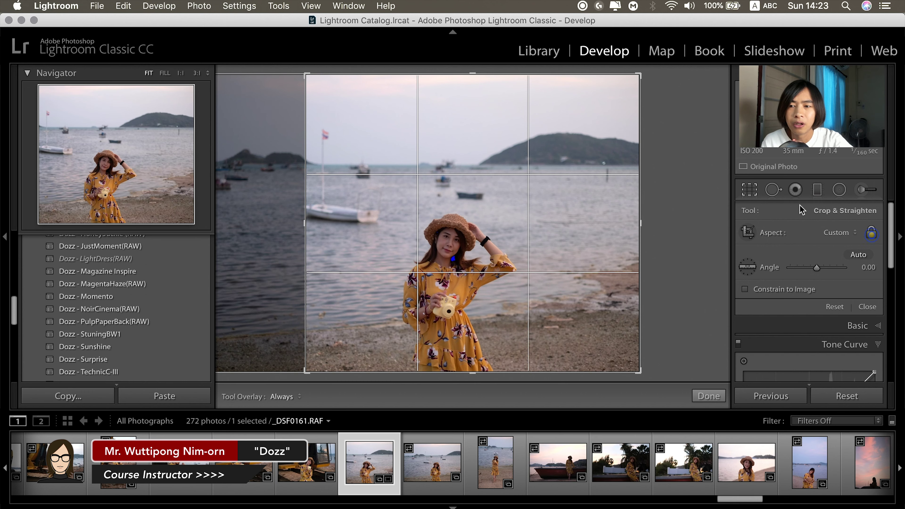
pyautogui.moveTo(477, 76); pyautogui.dragTo(477, 123)
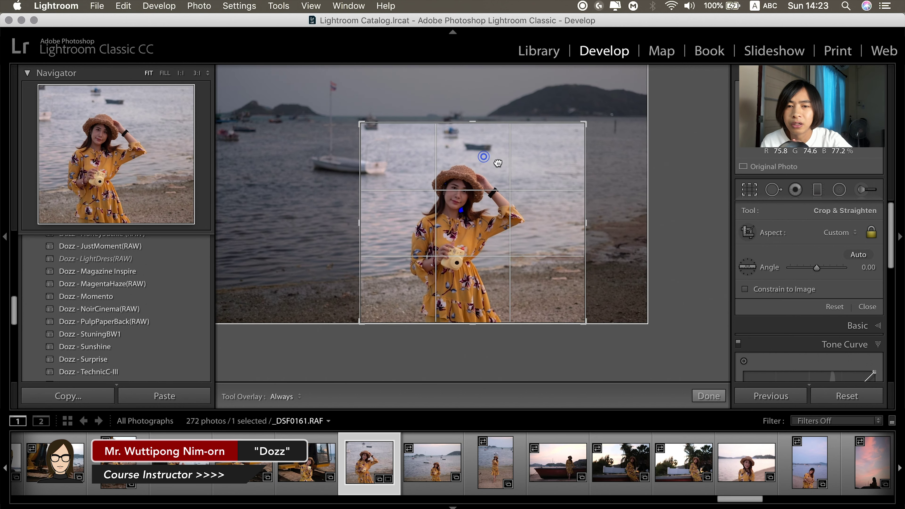
pyautogui.moveTo(497, 163); pyautogui.dragTo(506, 159)
pyautogui.press('Return')
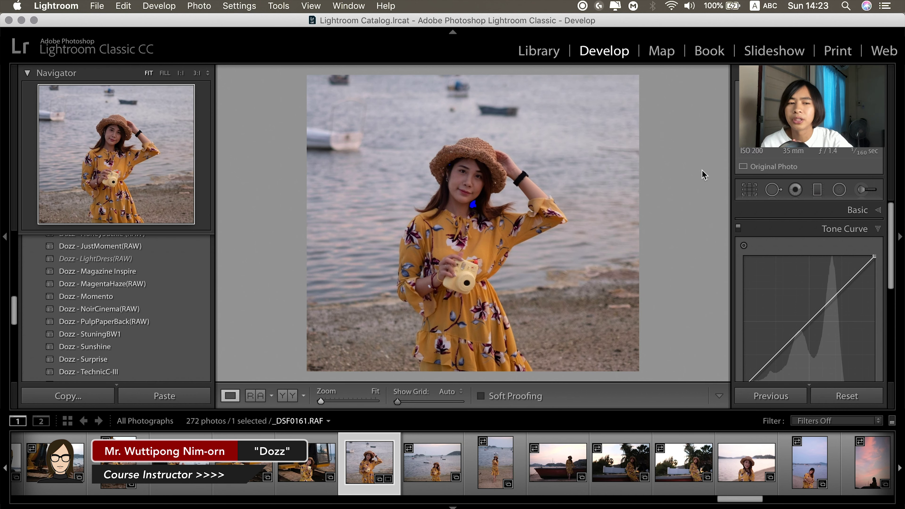
pyautogui.click(62, 258)
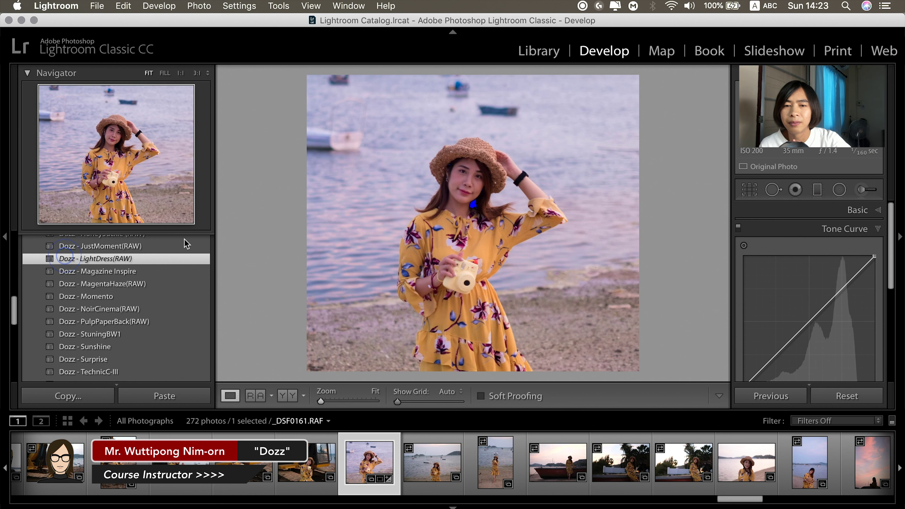
# Zoom to her face, reset Saturation to 0 and lower Vibrance to +41.
pyautogui.click(393, 211)
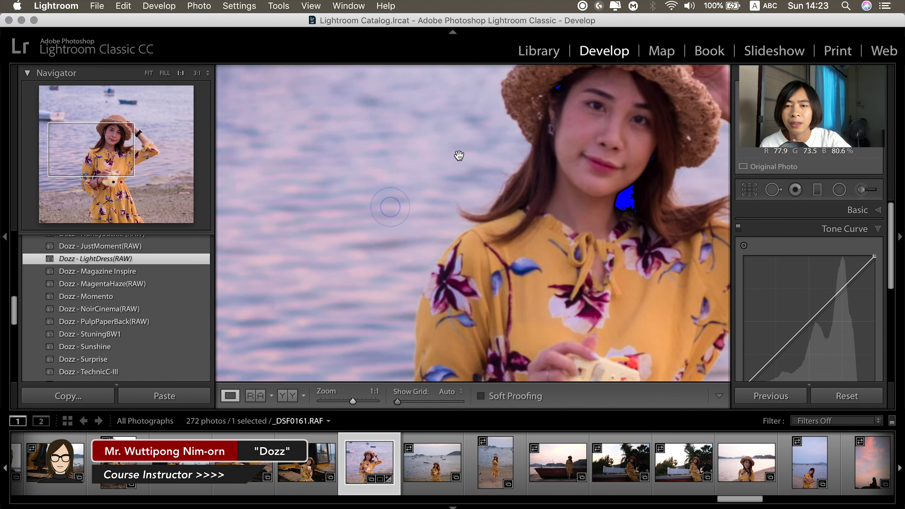
pyautogui.click(862, 229)
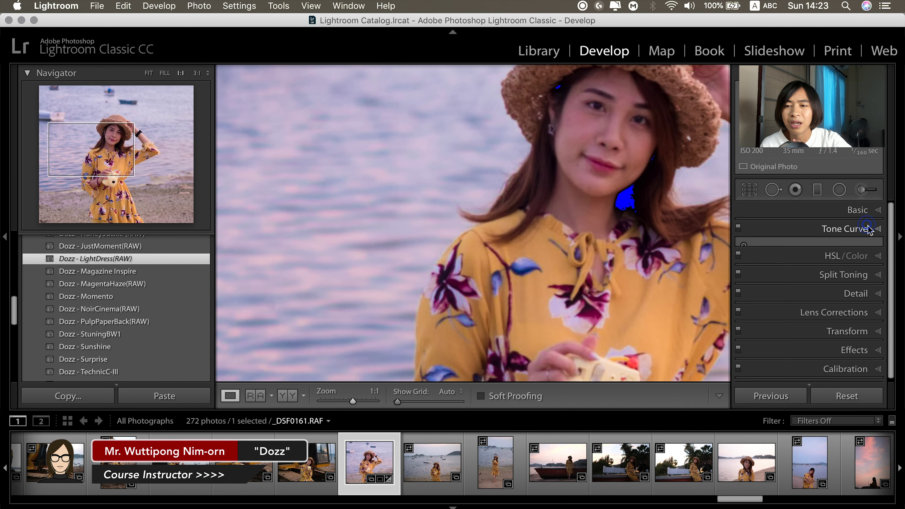
pyautogui.click(858, 210)
pyautogui.scroll(-3, 802, 285)
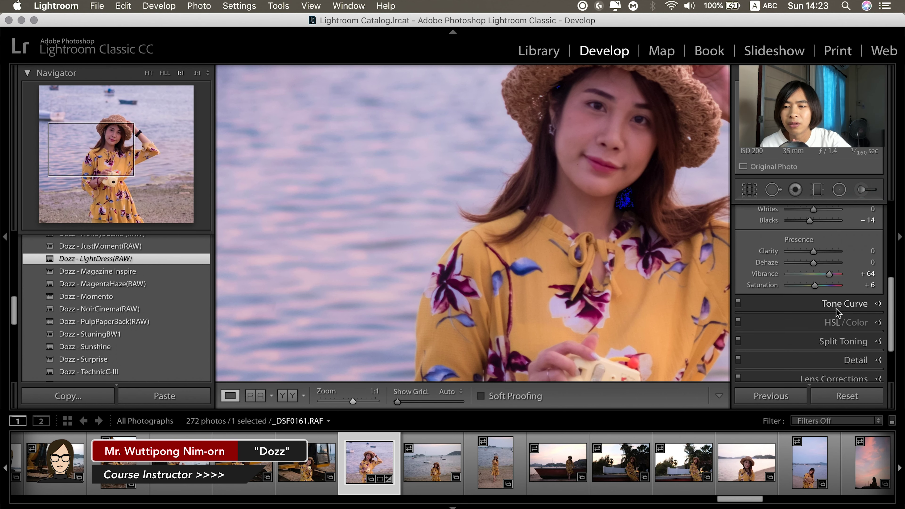
pyautogui.doubleClick(761, 289)
pyautogui.moveTo(829, 277); pyautogui.dragTo(827, 277)
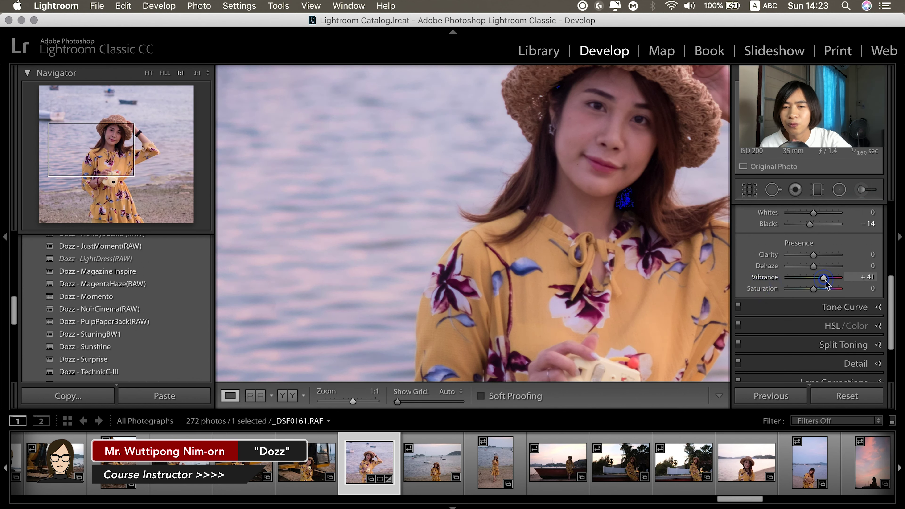
# Raise the Tone Curve midtones to brighten the photo strongly, viewed at Fit.
pyautogui.click(830, 306)
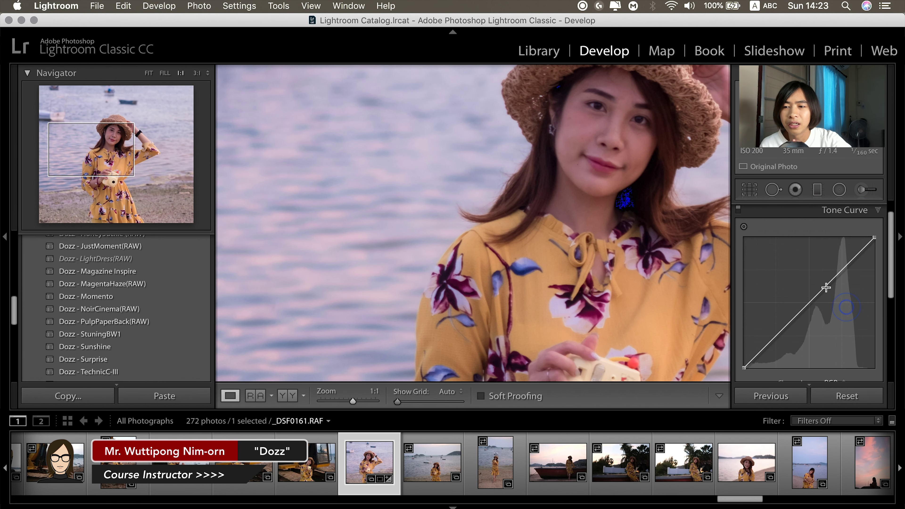
pyautogui.moveTo(844, 269); pyautogui.dragTo(811, 270)
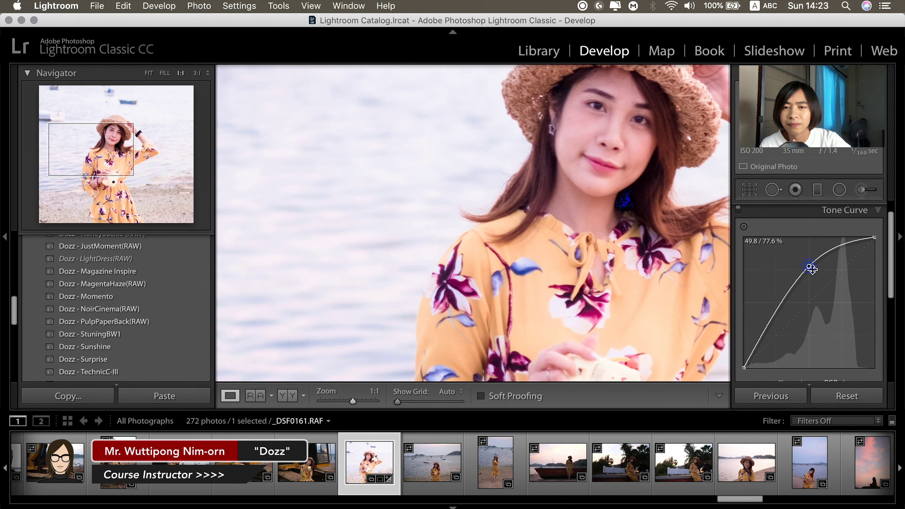
pyautogui.click(612, 227)
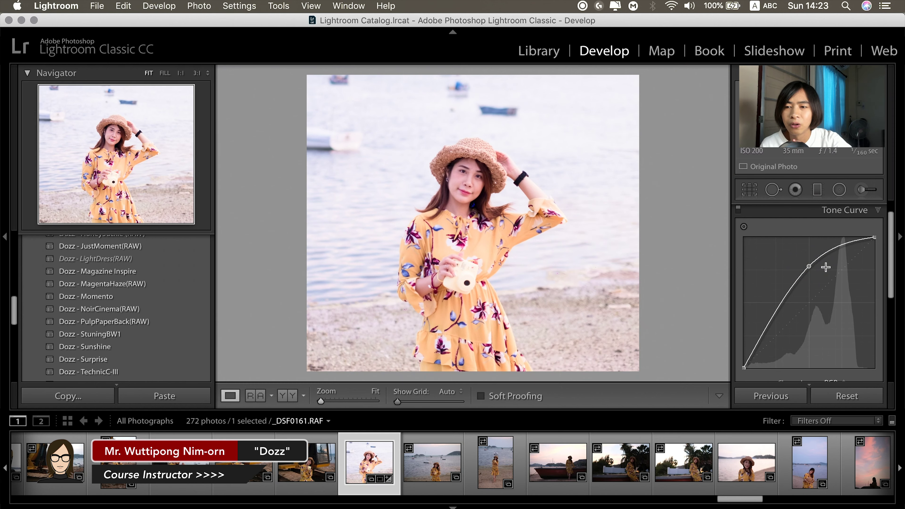
# Lower Tint to +7 and compare before and after side by side.
pyautogui.scroll(2, 823, 264)
pyautogui.click(860, 209)
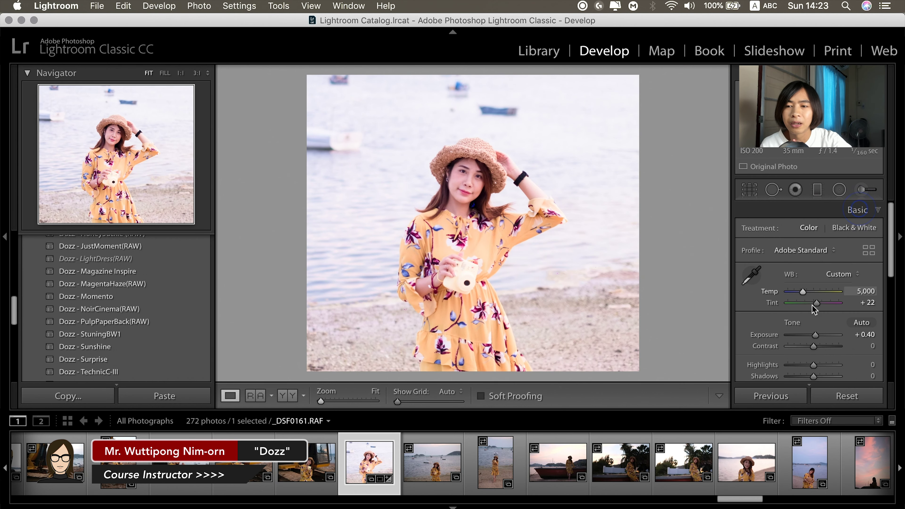
pyautogui.moveTo(817, 304); pyautogui.dragTo(814, 303)
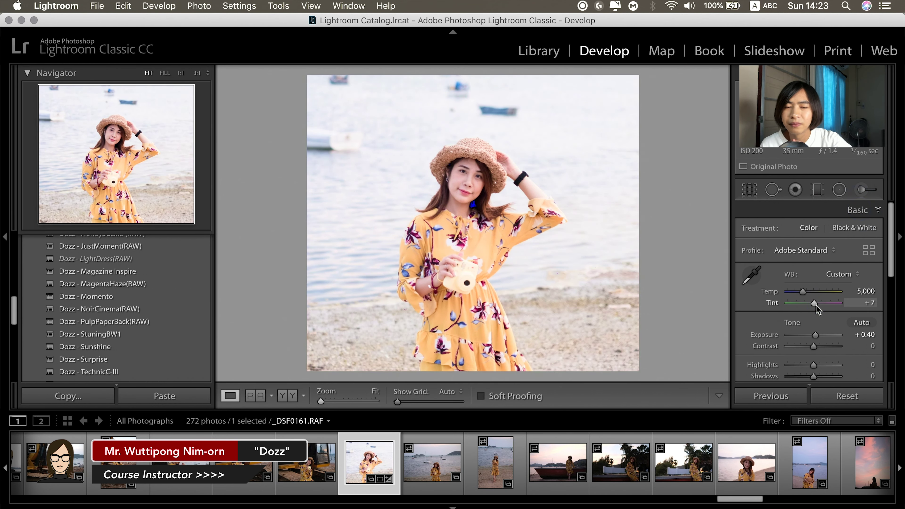
pyautogui.click(293, 396)
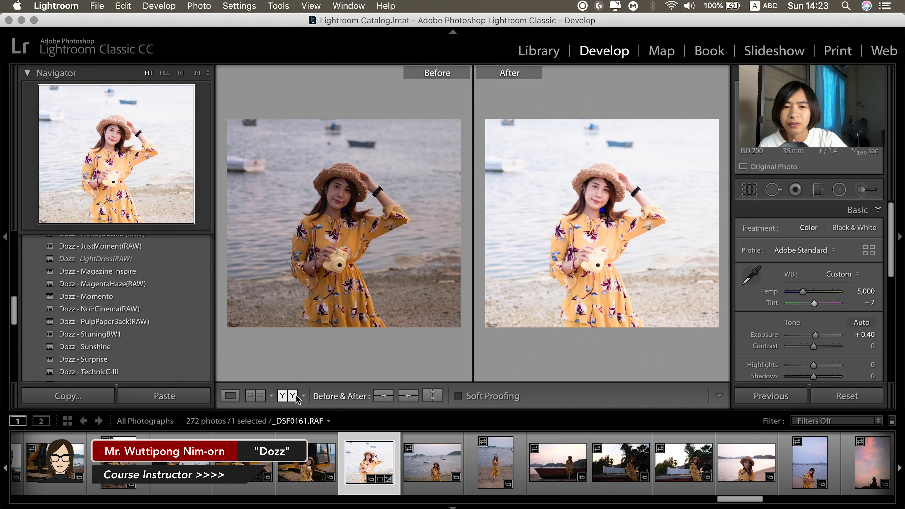